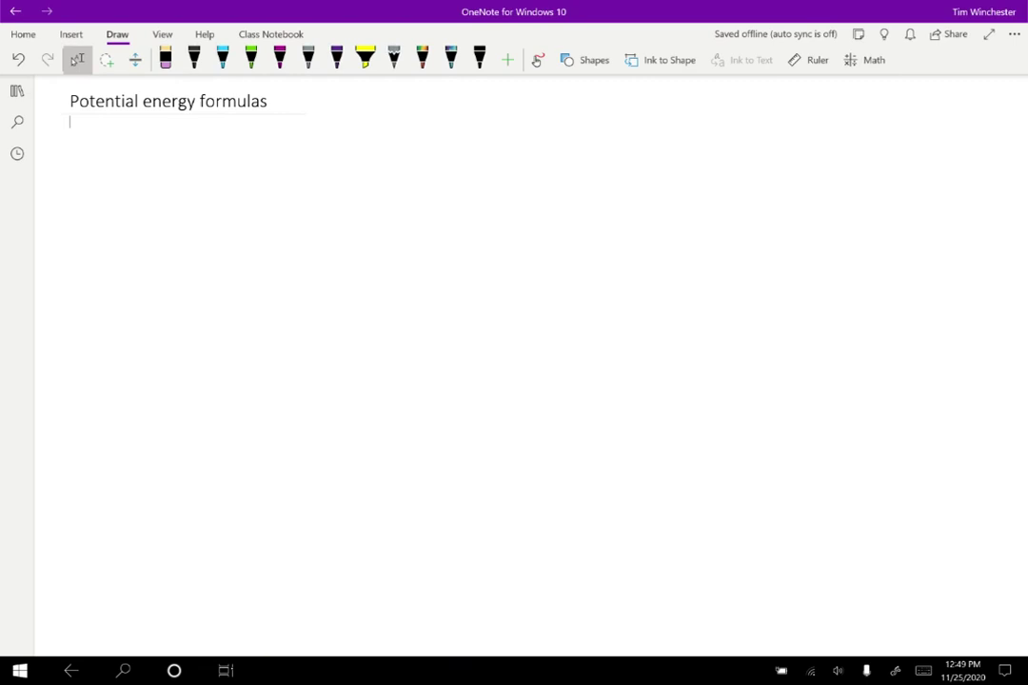
- With the black pen, handwrite W_Fext = −ΔU_F,int below the page title
click(194, 59)
drag(113, 153, 175, 171)
drag(177, 166, 177, 174)
mouse_move(191, 163)
mouse_down()
mouse_move(197, 173)
mouse_move(221, 165)
mouse_up()
drag(209, 170, 346, 170)
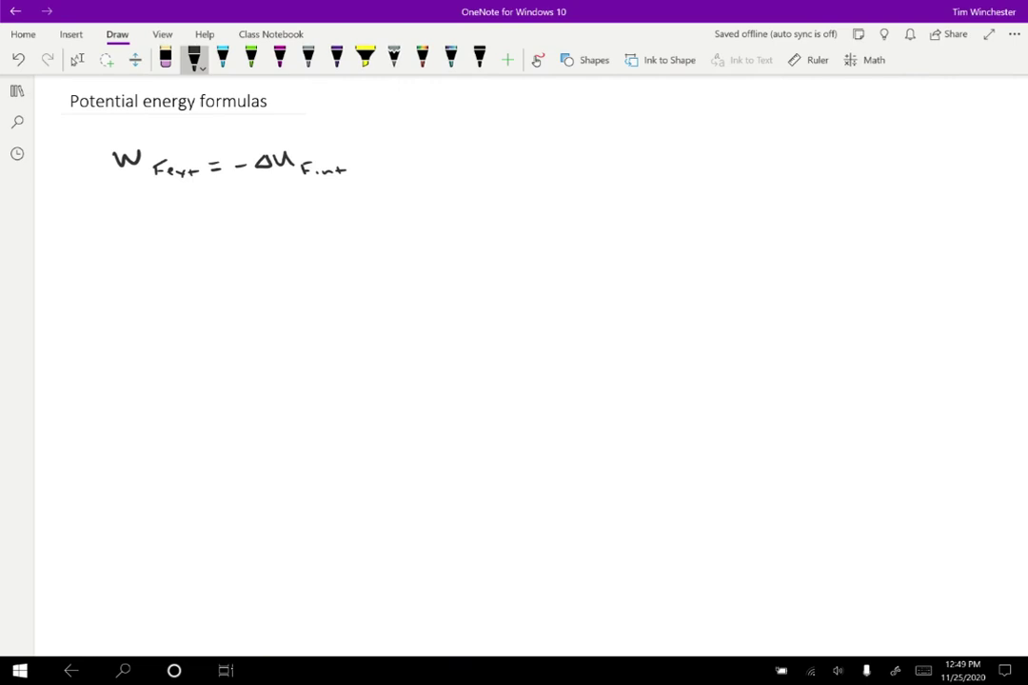
- Handwrite W_grav = F·s = mgΔy with vector arrows, undoing a mistaken letter
mouse_move(112, 218)
mouse_down()
mouse_move(141, 218)
mouse_move(147, 240)
mouse_move(215, 220)
mouse_move(239, 221)
mouse_move(240, 232)
mouse_move(249, 217)
mouse_up()
drag(239, 225, 247, 224)
mouse_move(254, 225)
mouse_down()
mouse_move(265, 231)
mouse_move(249, 209)
mouse_up()
drag(263, 213, 274, 212)
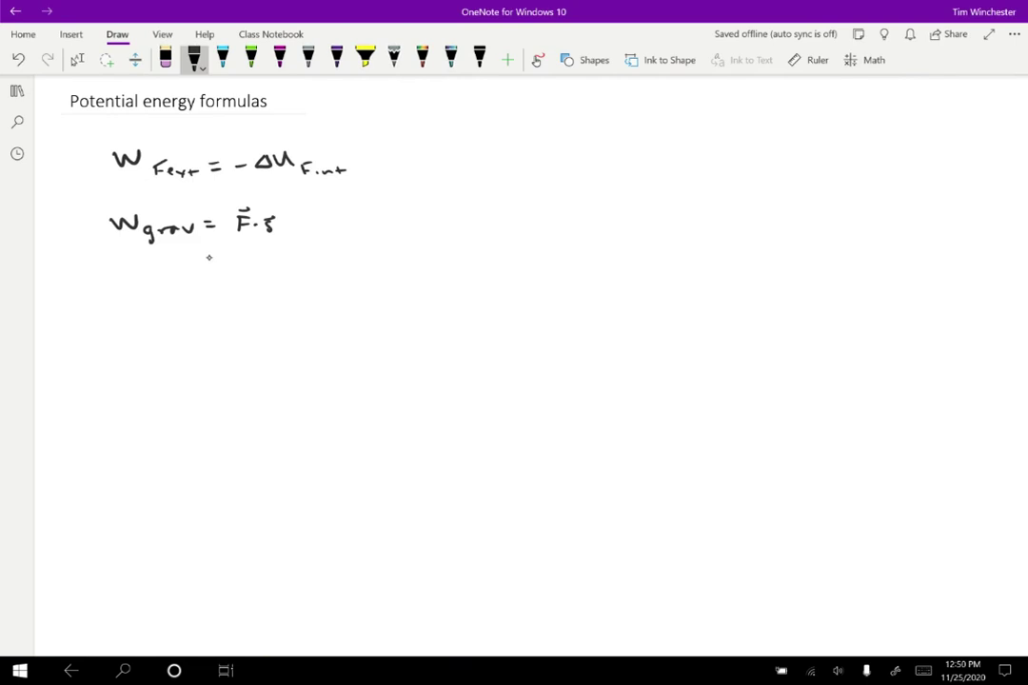
drag(202, 257, 215, 256)
mouse_move(203, 264)
mouse_down()
mouse_move(245, 267)
mouse_move(255, 281)
mouse_move(277, 265)
mouse_move(304, 267)
mouse_up()
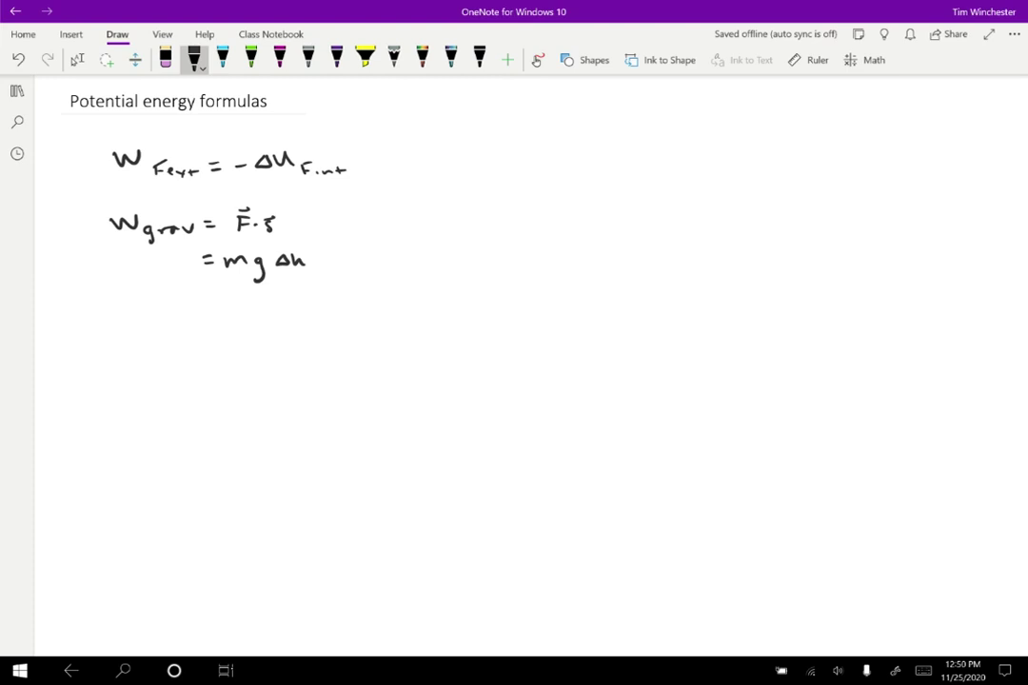
click(18, 59)
drag(299, 258, 306, 280)
- Write the sign note (Δy>0, W<0 ; Δy<0 ...) and add the minus before mgΔy
drag(440, 231, 437, 254)
mouse_move(458, 236)
mouse_down()
mouse_move(453, 247)
mouse_move(473, 249)
mouse_up()
mouse_move(480, 238)
mouse_down()
mouse_move(476, 261)
mouse_move(510, 239)
mouse_move(516, 253)
mouse_up()
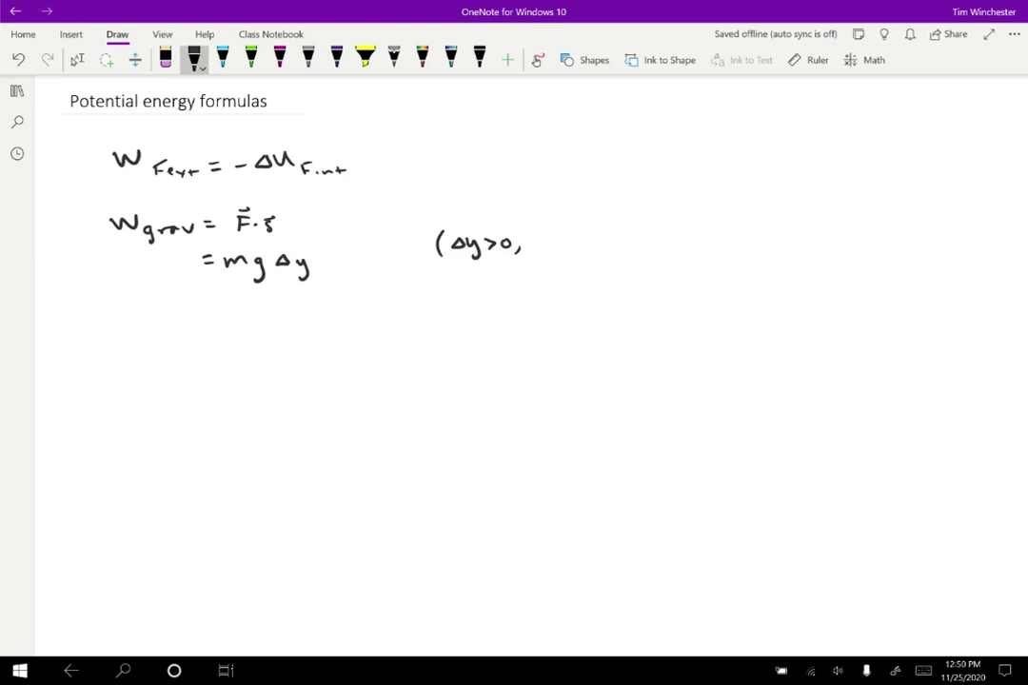
mouse_move(541, 234)
mouse_down()
mouse_move(587, 248)
mouse_move(596, 238)
mouse_up()
drag(214, 260, 221, 260)
click(654, 246)
mouse_move(653, 255)
mouse_down()
mouse_move(650, 264)
mouse_move(694, 256)
mouse_move(702, 265)
mouse_move(751, 243)
mouse_move(822, 235)
mouse_move(826, 247)
mouse_move(856, 239)
mouse_move(875, 255)
mouse_up()
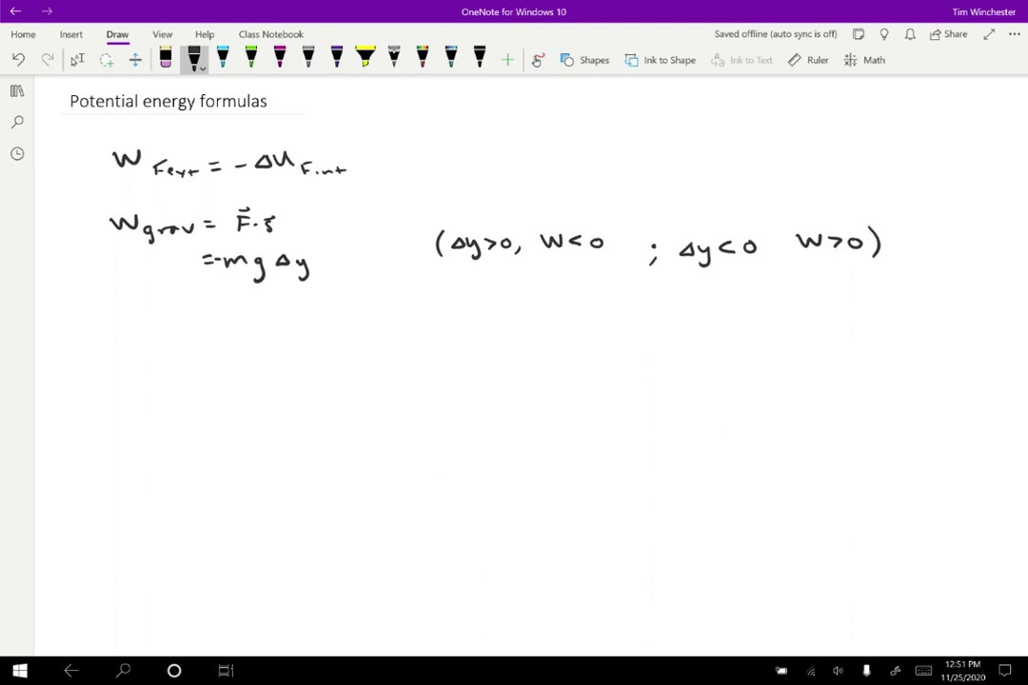
- Handwrite −ΔU_g = −mgΔy below the W_grav line
mouse_move(116, 302)
mouse_down()
mouse_move(103, 302)
mouse_move(162, 296)
mouse_move(174, 323)
mouse_move(207, 303)
mouse_up()
click(171, 306)
mouse_move(195, 310)
mouse_down()
mouse_move(258, 311)
mouse_move(262, 324)
mouse_up()
mouse_move(286, 307)
mouse_down()
mouse_move(279, 318)
mouse_move(289, 317)
mouse_up()
drag(295, 309, 300, 318)
drag(308, 307, 301, 329)
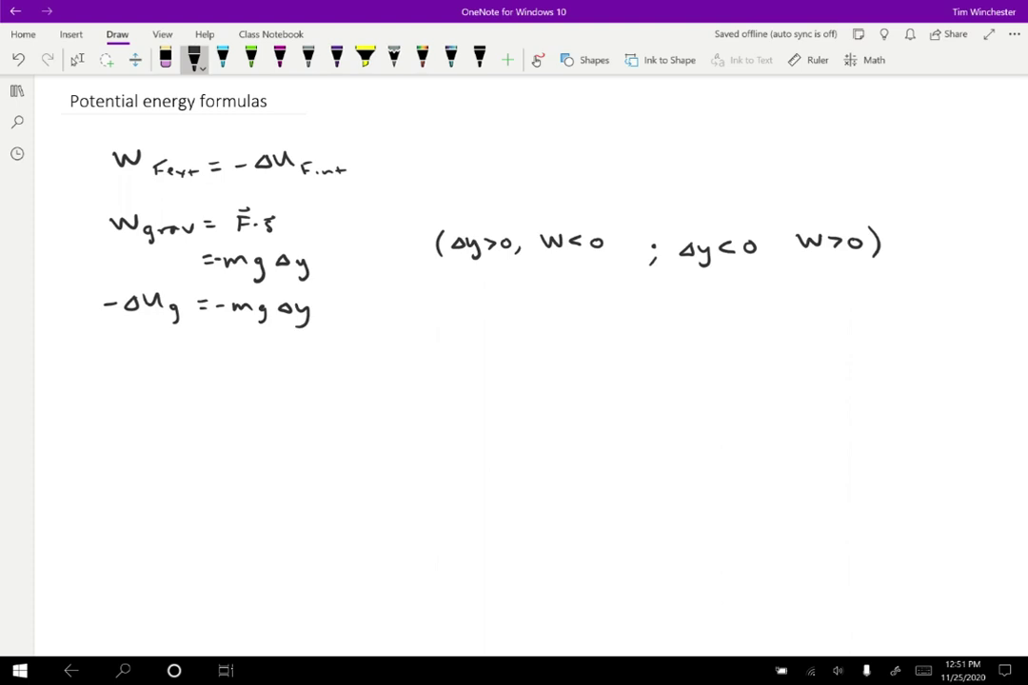
- Write U_g = mgy on the next line
mouse_move(140, 347)
mouse_down()
mouse_move(143, 360)
mouse_move(157, 348)
mouse_up()
mouse_move(173, 356)
mouse_down()
mouse_move(169, 375)
mouse_move(195, 355)
mouse_up()
mouse_move(186, 360)
mouse_down()
mouse_move(236, 360)
mouse_move(240, 376)
mouse_up()
click(241, 359)
drag(254, 356, 261, 369)
drag(269, 356, 263, 381)
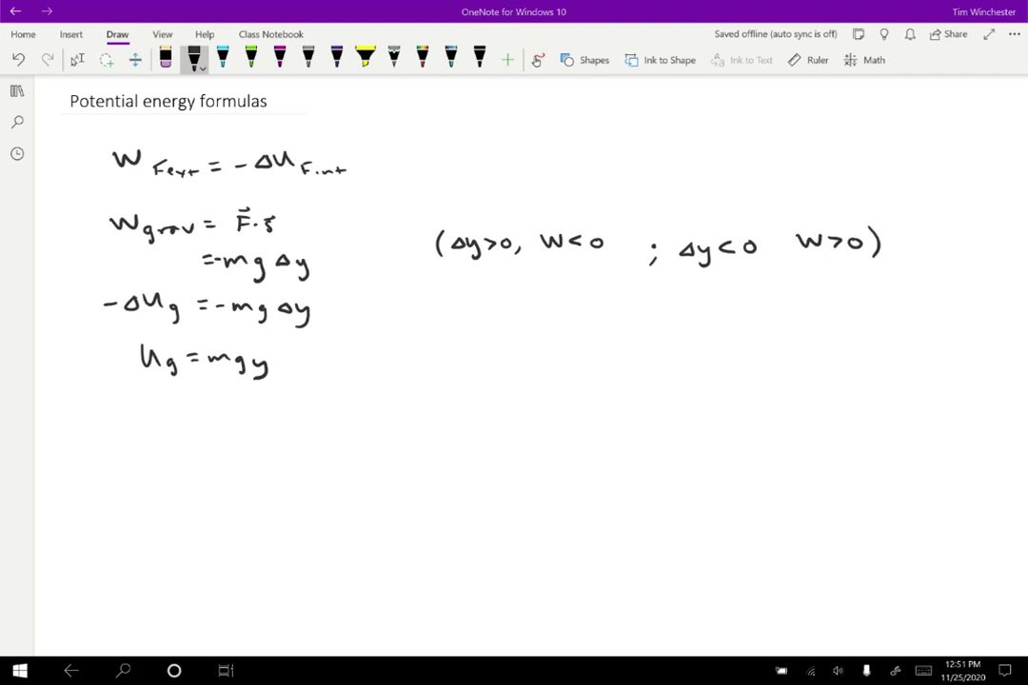
- Write the question 'How do we know y?' to the right
mouse_move(414, 359)
mouse_down()
mouse_move(415, 375)
mouse_move(482, 360)
mouse_move(603, 376)
mouse_move(668, 371)
mouse_up()
mouse_move(675, 368)
mouse_down()
mouse_move(686, 371)
mouse_move(679, 388)
mouse_up()
drag(701, 361, 704, 374)
click(705, 381)
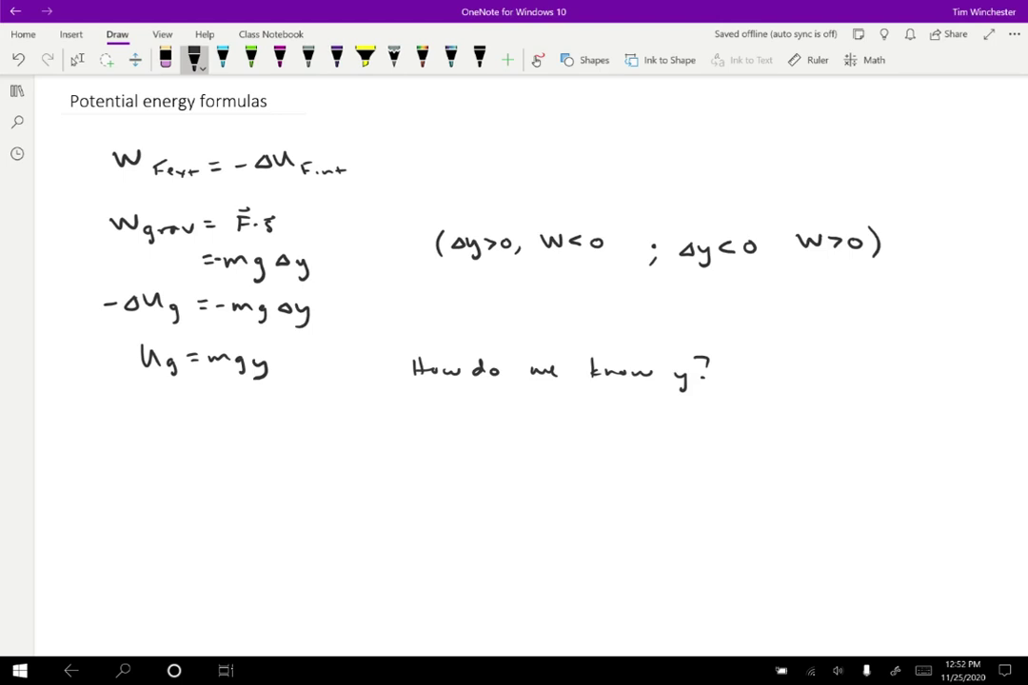
- Underline −ΔU_F,int and sketch the cliff, cannon and dashed ball trajectory
drag(225, 187, 345, 186)
mouse_move(102, 441)
mouse_down()
mouse_move(167, 441)
mouse_move(167, 538)
mouse_move(331, 542)
mouse_up()
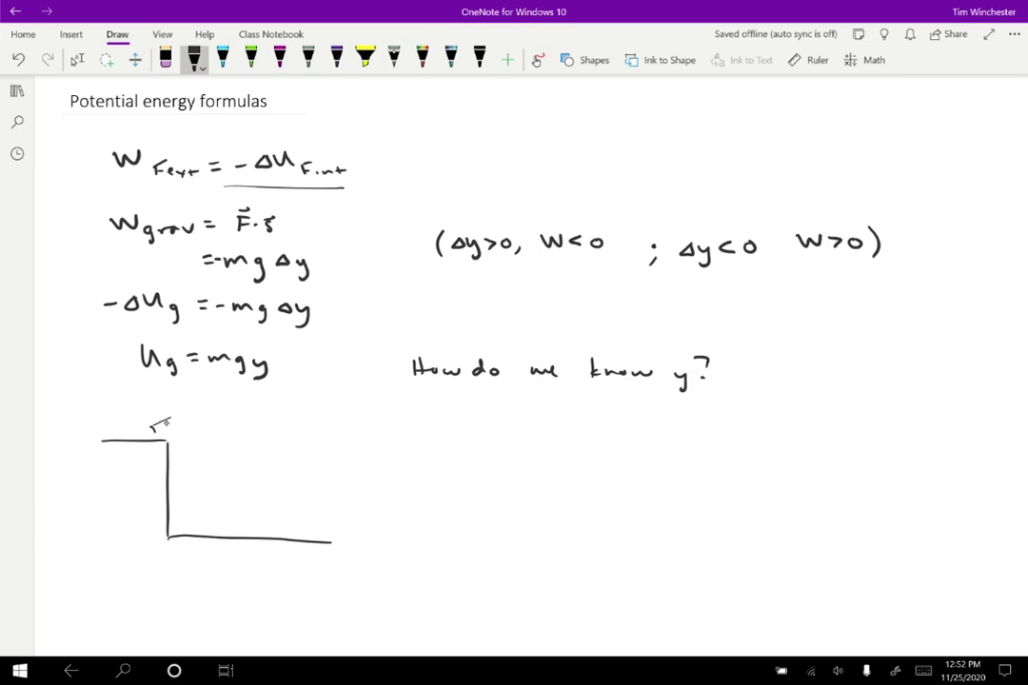
mouse_move(165, 420)
mouse_down()
mouse_move(152, 426)
mouse_move(210, 406)
mouse_move(255, 413)
mouse_up()
drag(269, 424, 295, 476)
mouse_move(300, 489)
mouse_down()
mouse_move(308, 540)
mouse_move(314, 530)
mouse_up()
- Label the ground level y=0 and draw a pit below it
mouse_move(348, 542)
mouse_down()
mouse_move(357, 556)
mouse_move(370, 545)
mouse_up()
drag(362, 550, 383, 542)
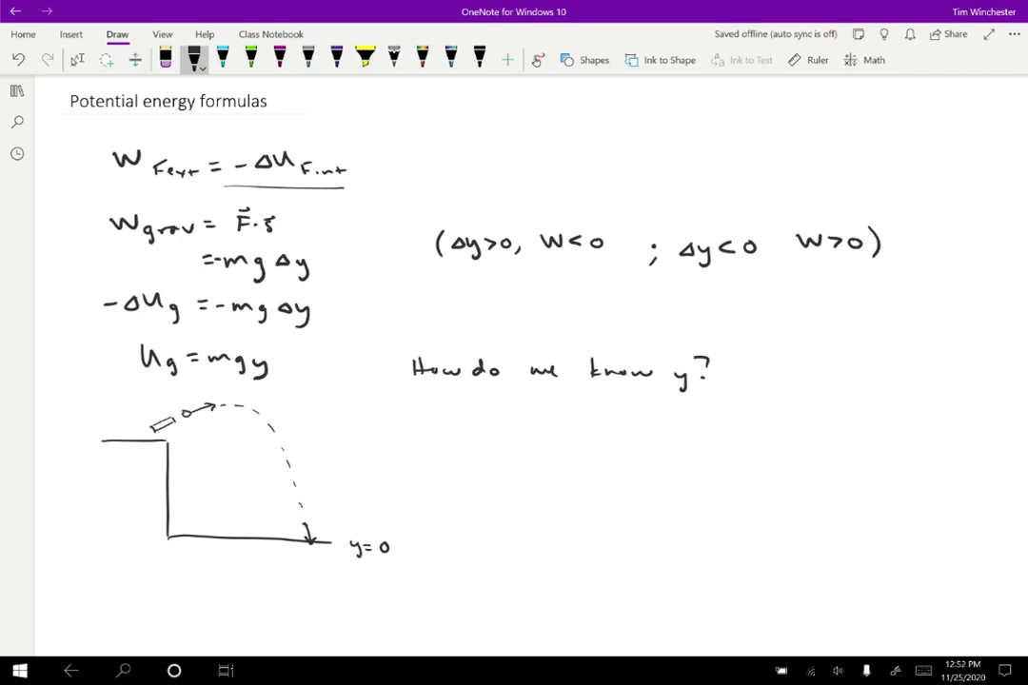
mouse_move(293, 540)
mouse_down()
mouse_move(291, 569)
mouse_move(323, 562)
mouse_move(323, 541)
mouse_up()
- Write 'y<0 U<0 totally fine!' beneath and add a short level line by the trajectory
mouse_move(345, 576)
mouse_down()
mouse_move(354, 590)
mouse_move(445, 574)
mouse_move(466, 587)
mouse_move(475, 577)
mouse_up()
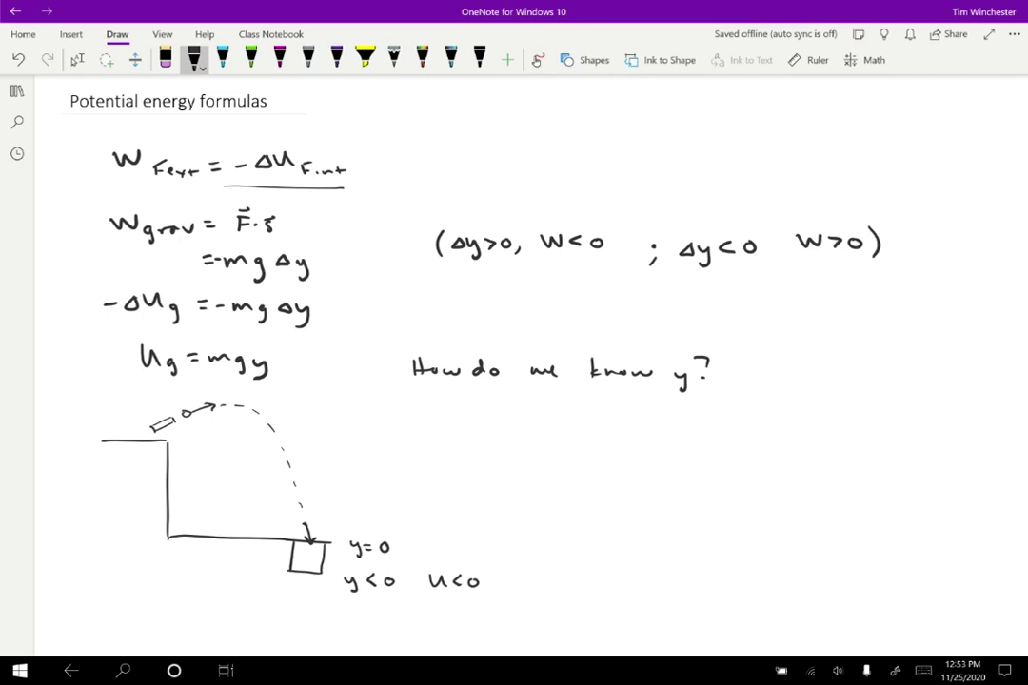
mouse_move(519, 576)
mouse_down()
mouse_move(526, 590)
mouse_move(576, 573)
mouse_move(584, 592)
mouse_up()
drag(605, 590, 615, 581)
drag(620, 582, 621, 593)
drag(624, 593, 645, 588)
drag(621, 575, 622, 576)
drag(653, 574, 652, 595)
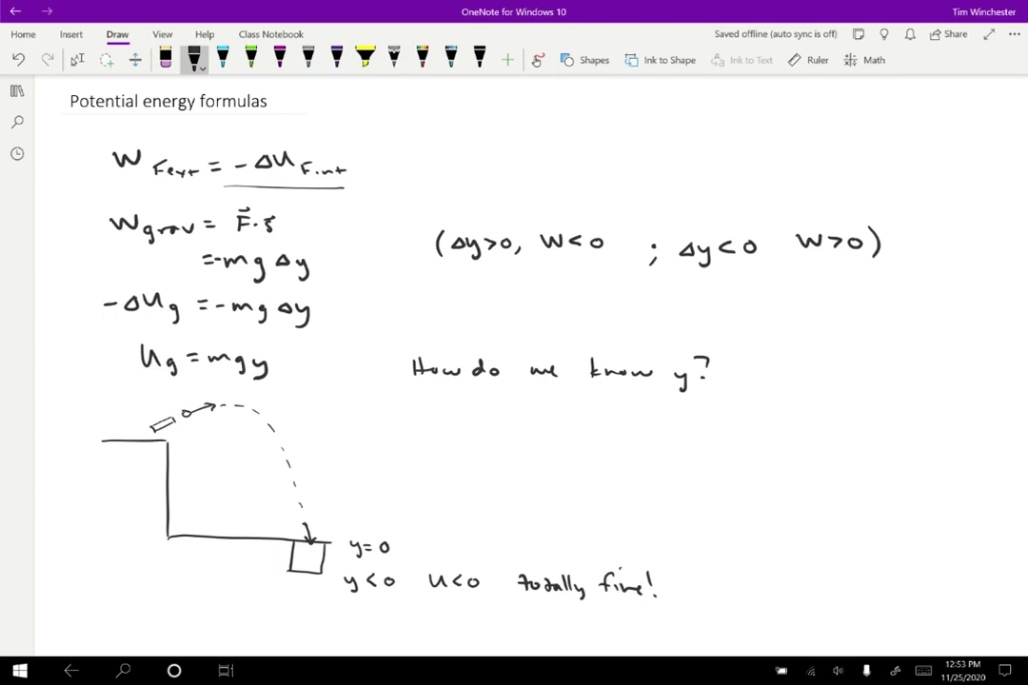
drag(312, 418, 349, 417)
- Scroll down and, with the black pen, write W_spring below the cliff sketch
scroll(447, 314, down, 5)
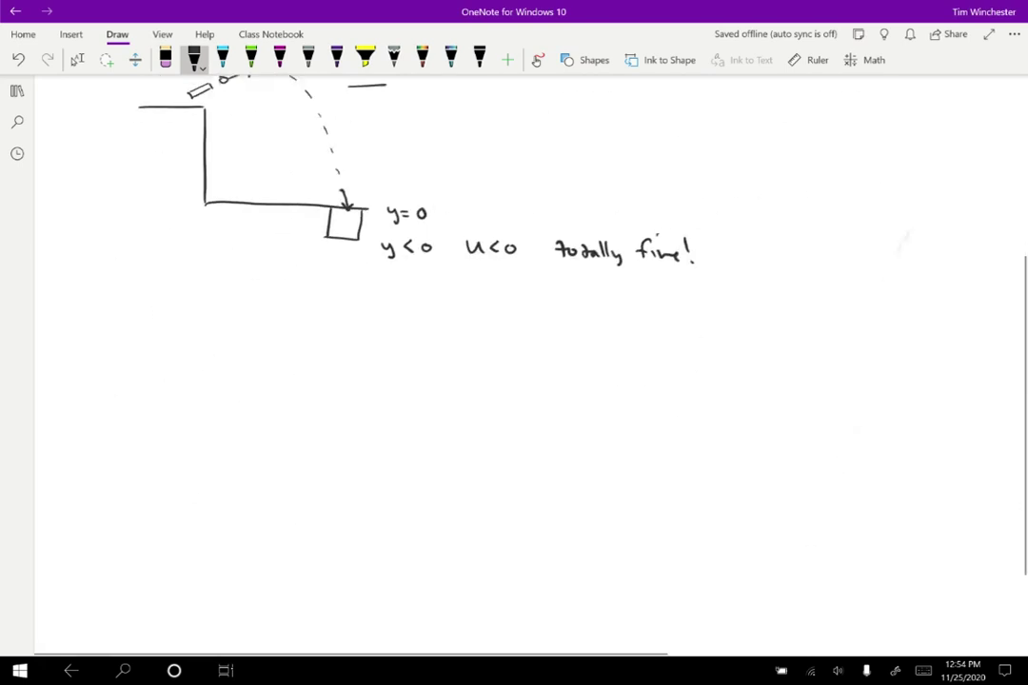
click(77, 59)
scroll(447, 314, right, 1)
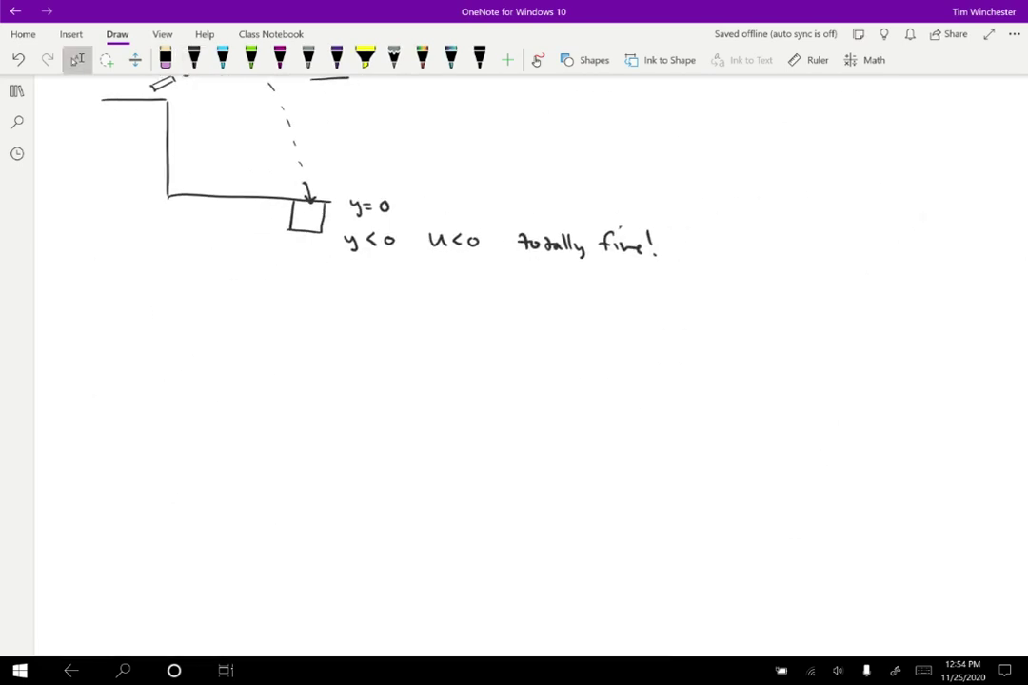
click(194, 59)
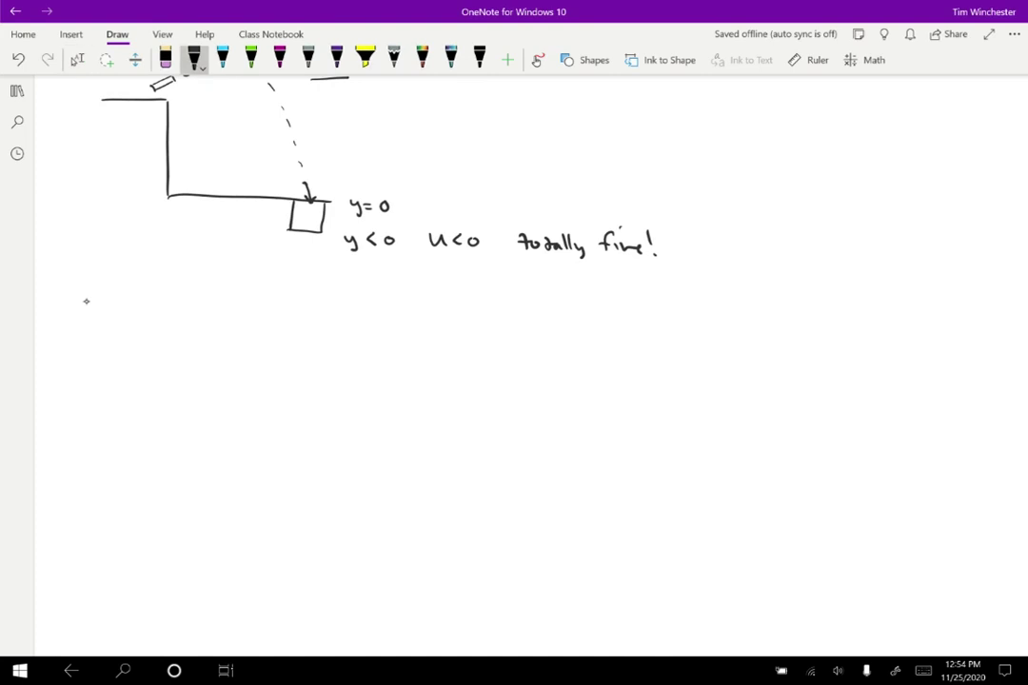
mouse_move(85, 295)
mouse_down()
mouse_move(101, 307)
mouse_move(116, 295)
mouse_move(128, 315)
mouse_up()
mouse_move(132, 304)
mouse_down()
mouse_move(142, 320)
mouse_move(153, 305)
mouse_up()
drag(158, 305, 173, 311)
mouse_move(176, 306)
mouse_down()
mouse_move(180, 325)
mouse_move(221, 303)
mouse_move(245, 305)
mouse_up()
- Complete the equation as W_spring = ½kx_i² − ½kx_f²
drag(236, 308, 245, 316)
drag(255, 297, 268, 315)
drag(276, 304, 285, 314)
mouse_move(286, 303)
mouse_down()
mouse_move(276, 315)
mouse_move(306, 302)
mouse_move(325, 308)
mouse_up()
drag(339, 301, 341, 312)
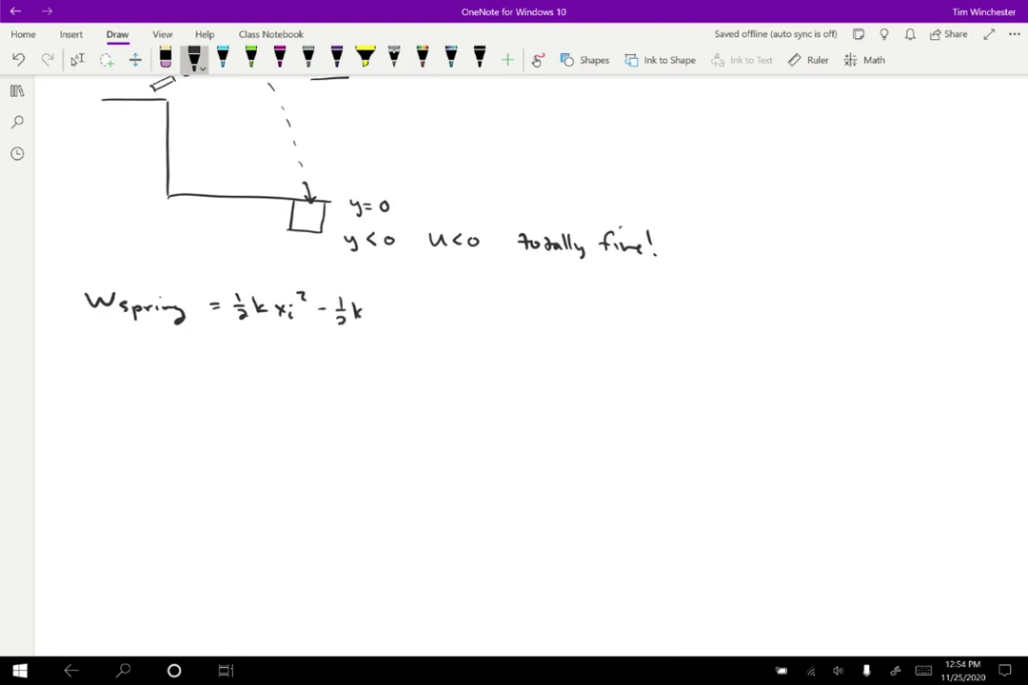
drag(362, 307, 371, 316)
drag(371, 306, 362, 316)
mouse_move(386, 305)
mouse_down()
mouse_move(381, 322)
mouse_move(408, 311)
mouse_up()
- Write W = −ΔU on the next line, undoing a stray equals sign
mouse_move(91, 345)
mouse_down()
mouse_move(104, 358)
mouse_move(117, 346)
mouse_up()
drag(122, 348, 133, 349)
drag(122, 354, 148, 353)
mouse_move(161, 345)
mouse_down()
mouse_move(155, 358)
mouse_move(172, 358)
mouse_up()
drag(175, 347, 214, 348)
drag(200, 354, 215, 354)
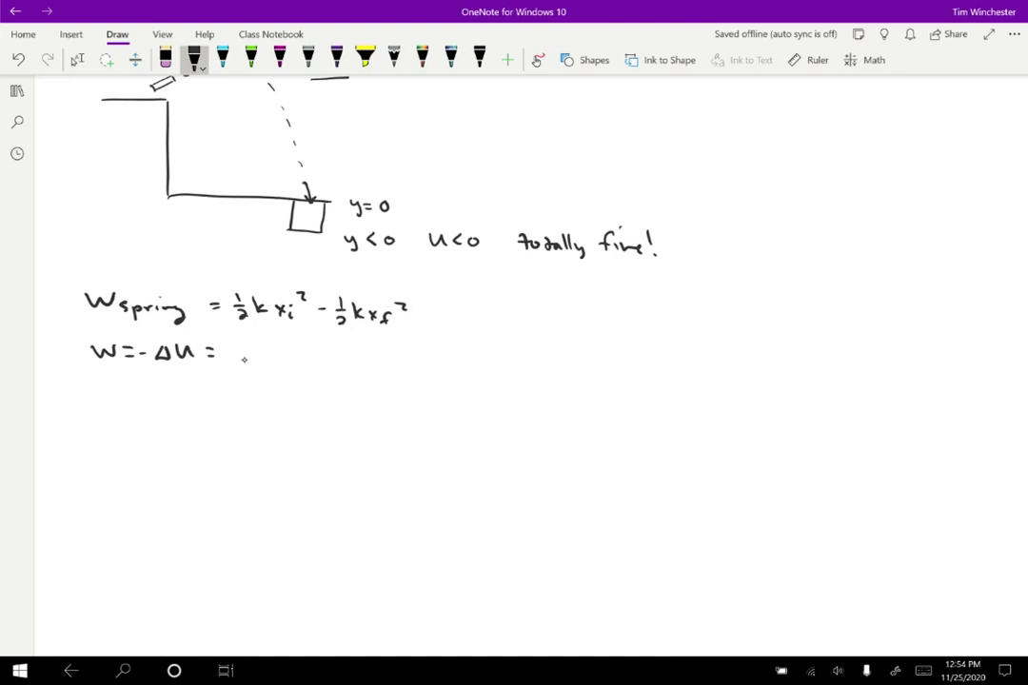
click(17, 59)
- Write ΔU = ½kx_f² − ½kx_i² below
drag(113, 389, 113, 389)
drag(129, 391, 175, 393)
drag(158, 400, 197, 395)
drag(188, 400, 210, 406)
mouse_move(219, 394)
mouse_down()
mouse_move(220, 403)
mouse_move(240, 404)
mouse_up()
drag(240, 392, 230, 404)
mouse_move(242, 399)
mouse_down()
mouse_move(245, 409)
mouse_move(250, 390)
mouse_move(275, 398)
mouse_up()
drag(286, 385, 294, 407)
drag(302, 390, 312, 408)
drag(317, 397, 326, 406)
mouse_move(327, 397)
mouse_down()
mouse_move(317, 407)
mouse_move(331, 410)
mouse_up()
drag(343, 389, 348, 394)
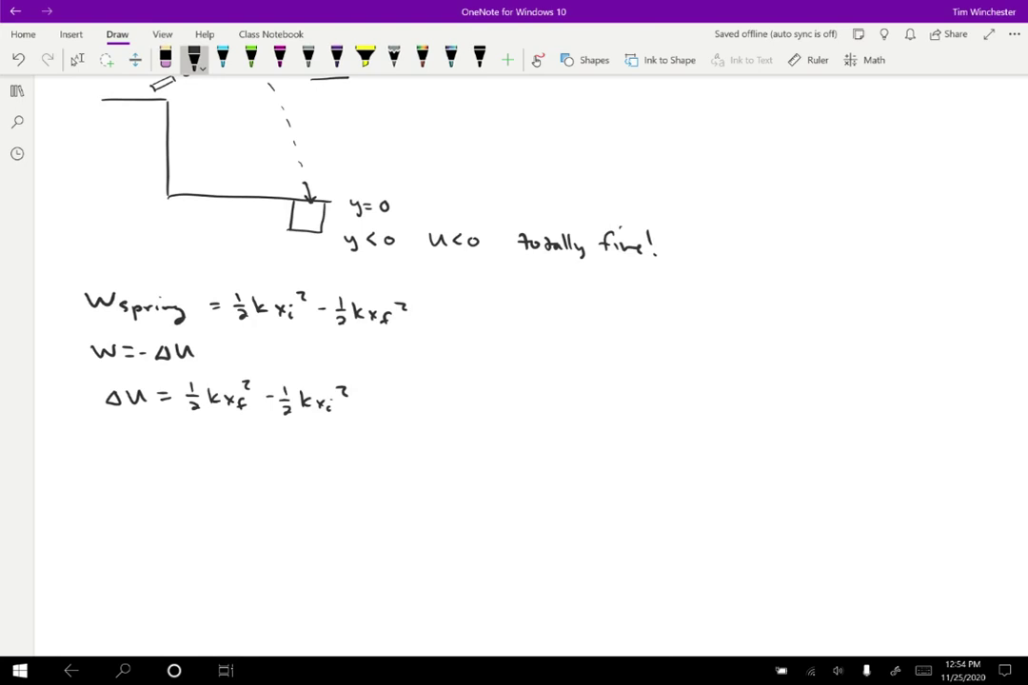
- Write U = ½kx² on the following line
mouse_move(124, 443)
mouse_down()
mouse_move(127, 454)
mouse_move(141, 443)
mouse_up()
drag(150, 449, 189, 453)
drag(181, 457, 200, 459)
mouse_move(207, 447)
mouse_down()
mouse_move(208, 459)
mouse_move(219, 457)
mouse_up()
mouse_move(219, 449)
mouse_down()
mouse_move(211, 457)
mouse_move(234, 449)
mouse_up()
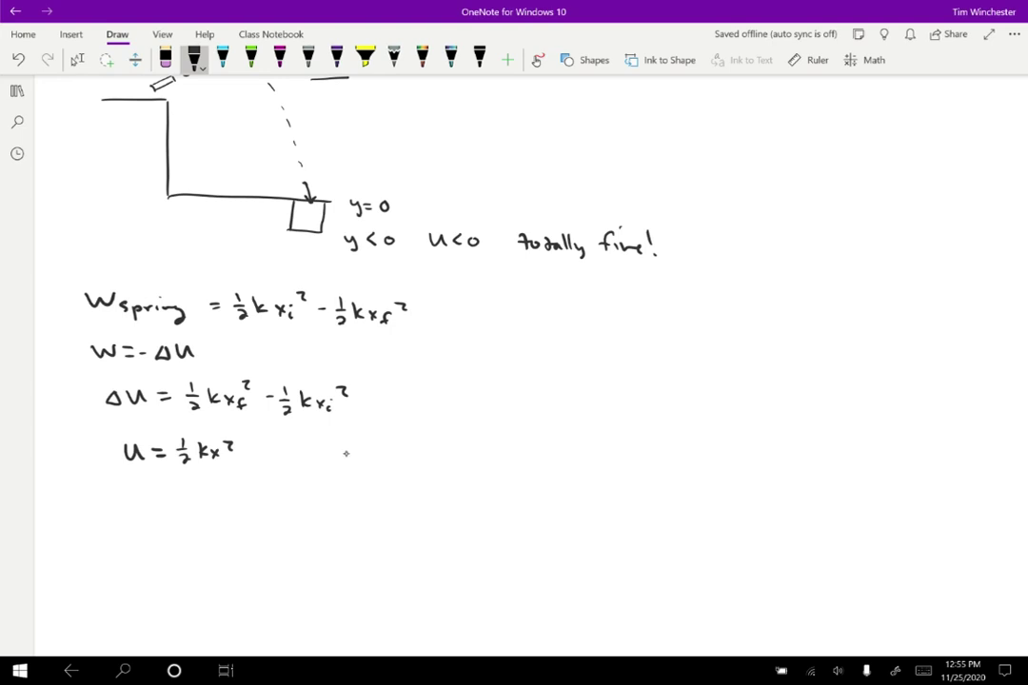
- Note 'x=0 is the eq point' beside it and add subscript s, making U_s
drag(346, 447, 357, 459)
mouse_move(357, 448)
mouse_down()
mouse_move(345, 459)
mouse_move(373, 451)
mouse_up()
drag(364, 456, 385, 452)
mouse_move(425, 446)
mouse_down()
mouse_move(429, 456)
mouse_move(510, 448)
mouse_up()
drag(539, 442, 539, 456)
mouse_move(561, 444)
mouse_down()
mouse_move(555, 460)
mouse_move(632, 455)
mouse_up()
drag(623, 443, 641, 442)
drag(602, 429, 603, 430)
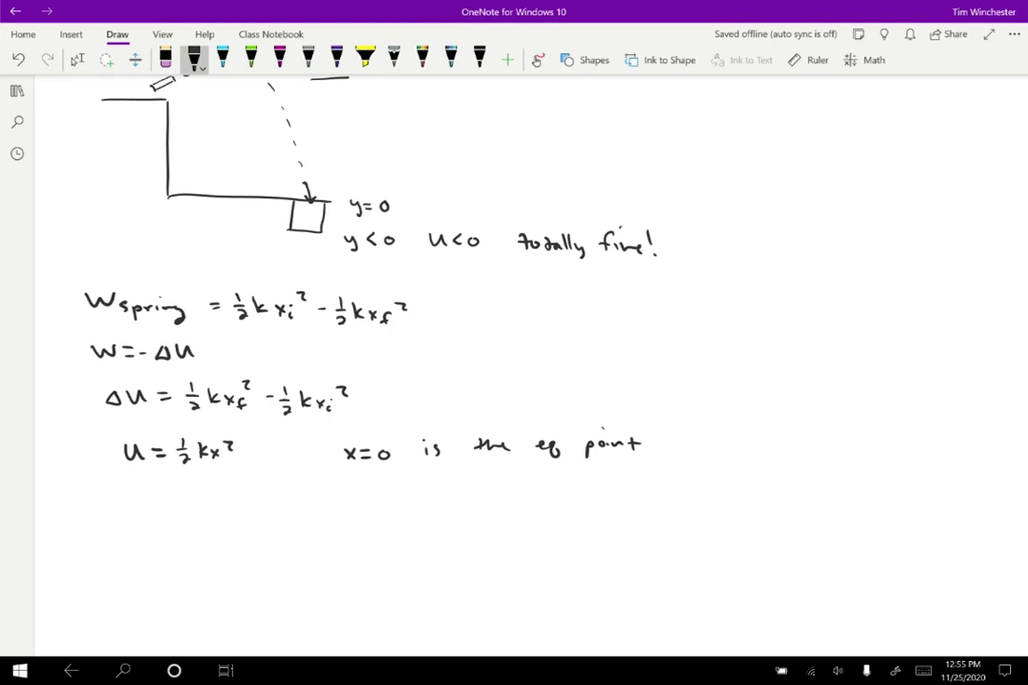
drag(148, 455, 150, 464)
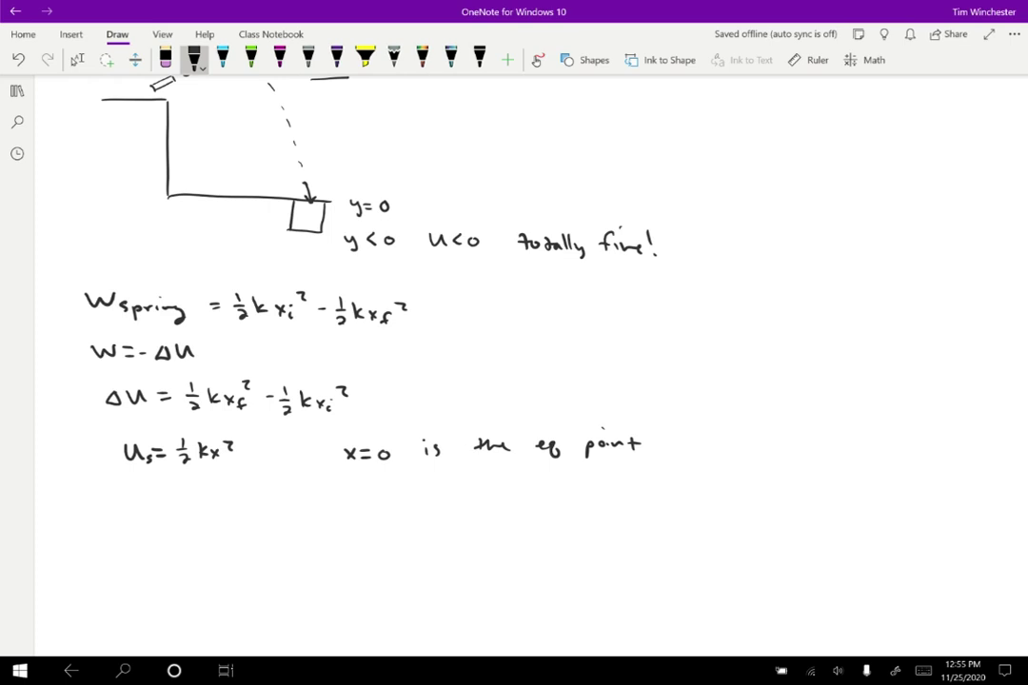